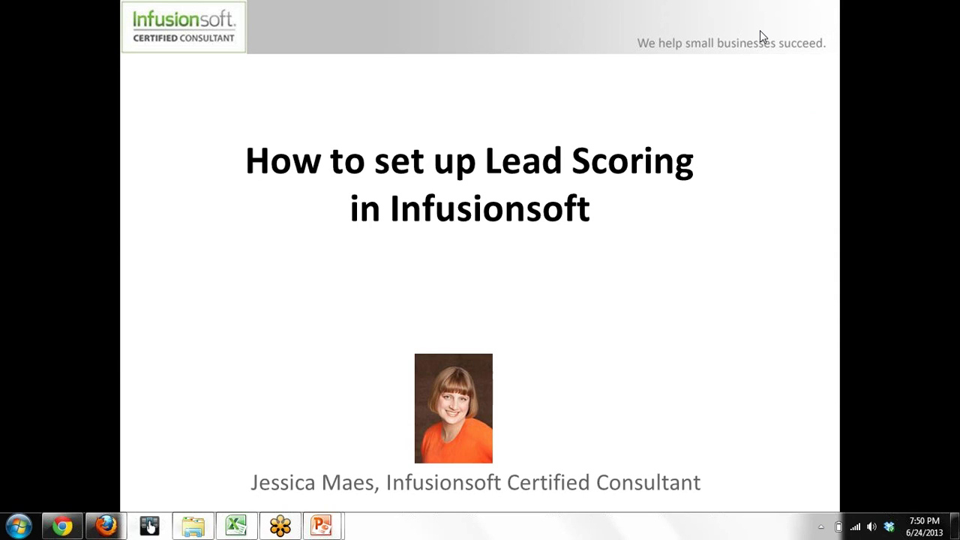
Step: Switch to the Infusionsoft window in Firefox and go to the home dashboard
{"action": "right_click", "coordinate": [754, 283]}
{"action": "mouse_move", "coordinate": [98, 527]}
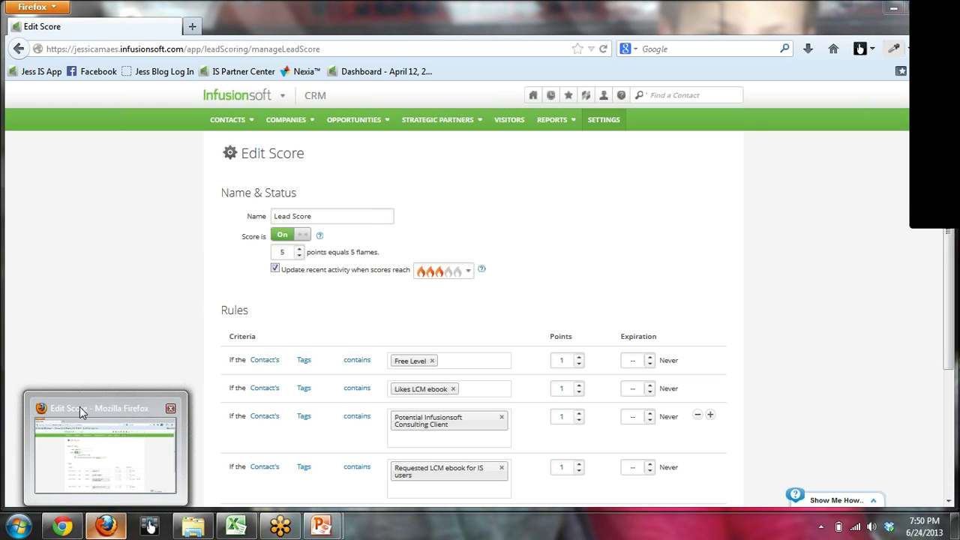
{"action": "left_click", "coordinate": [80, 409]}
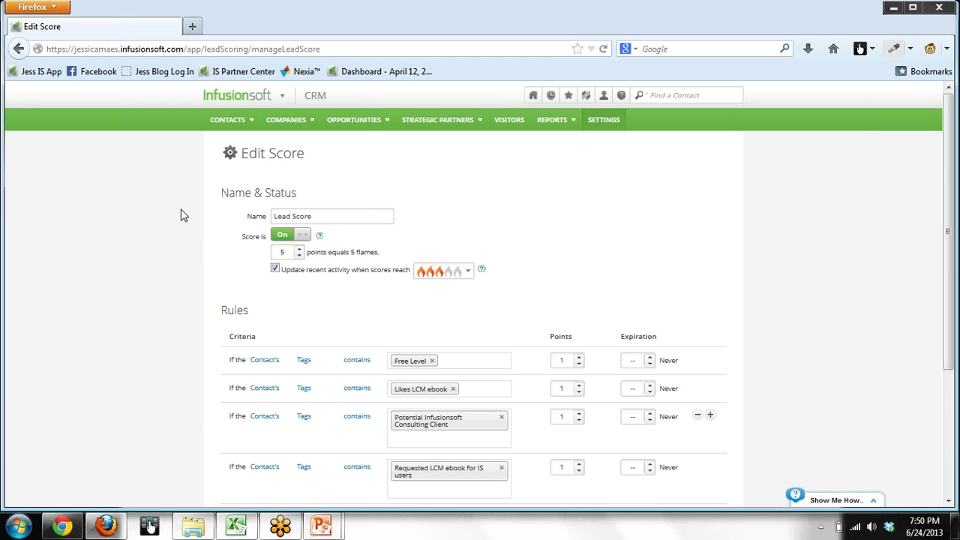
{"action": "mouse_move", "coordinate": [239, 95]}
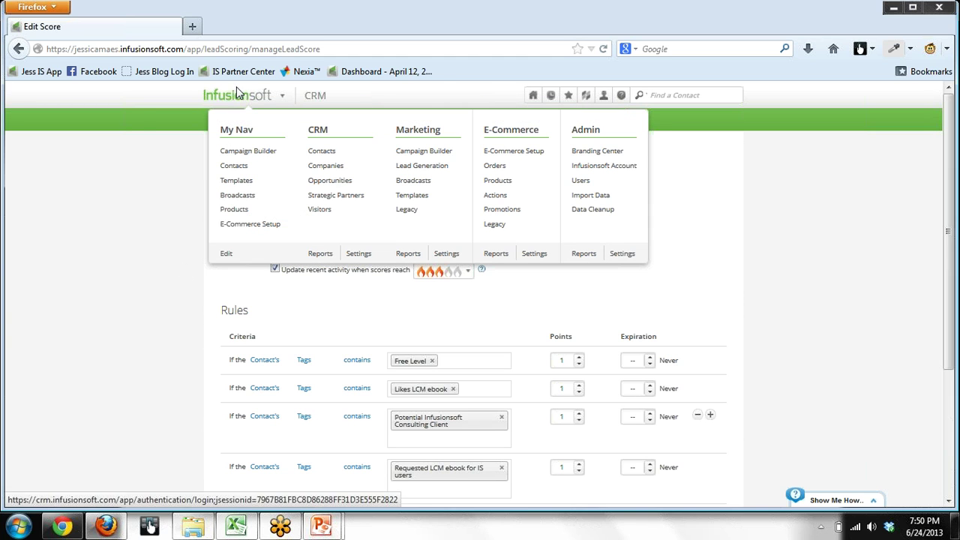
{"action": "left_click", "coordinate": [532, 96]}
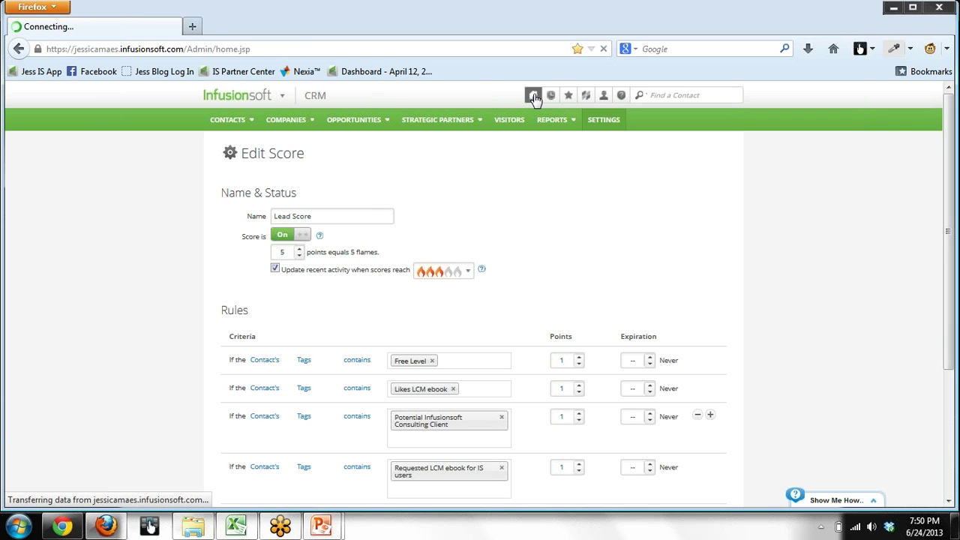
Step: Open the Scores page in the CRM settings
{"action": "mouse_move", "coordinate": [264, 98]}
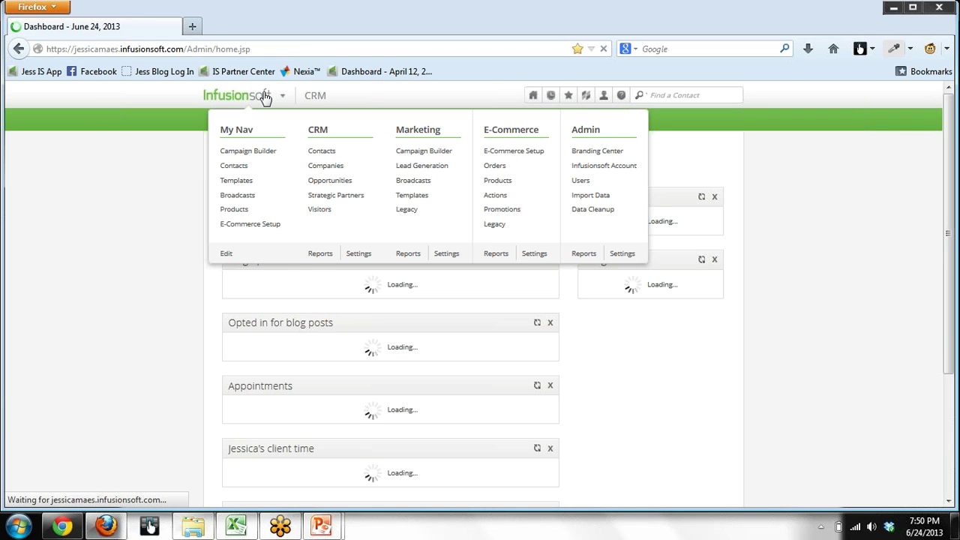
{"action": "left_click", "coordinate": [358, 254]}
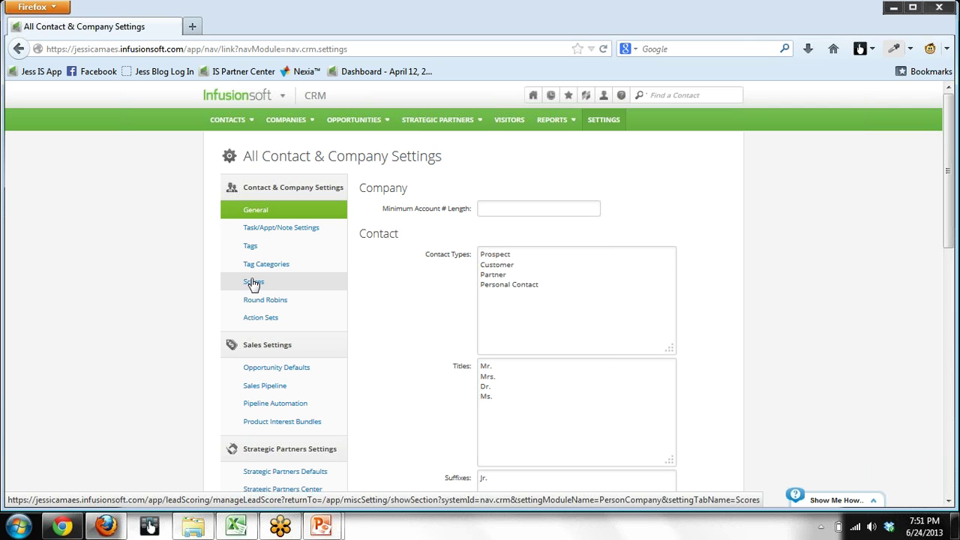
{"action": "left_click", "coordinate": [253, 283]}
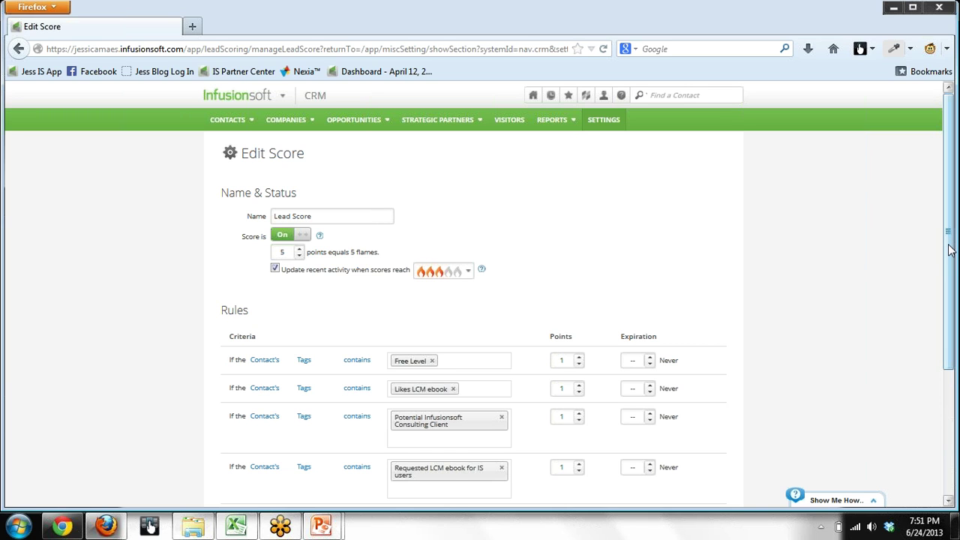
Step: Rebuild the first scoring rule so that the contact's Tags contains Free Level, and put its points value into editing
{"action": "left_click_drag", "start_coordinate": [951, 250], "coordinate": [951, 315]}
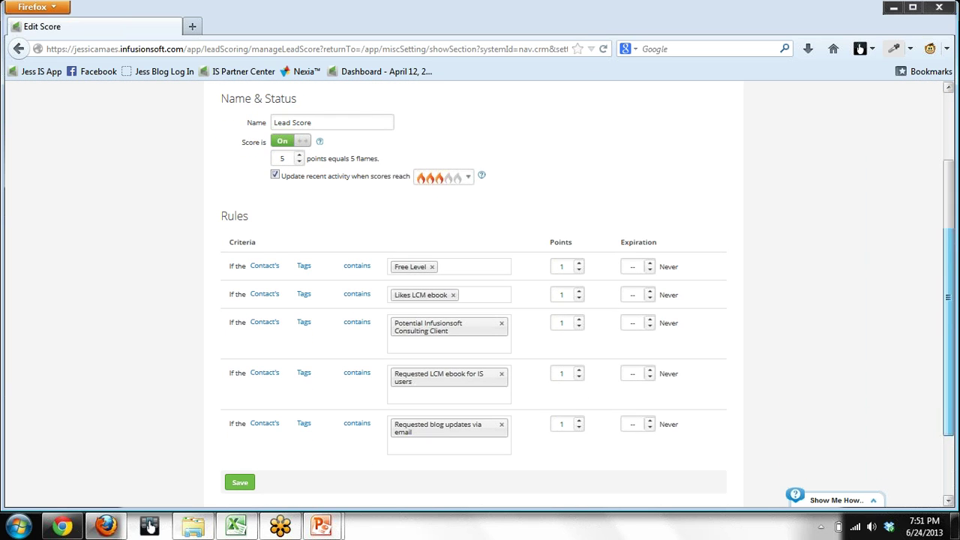
{"action": "left_click", "coordinate": [265, 268]}
{"action": "left_click", "coordinate": [265, 272]}
{"action": "left_click", "coordinate": [304, 269]}
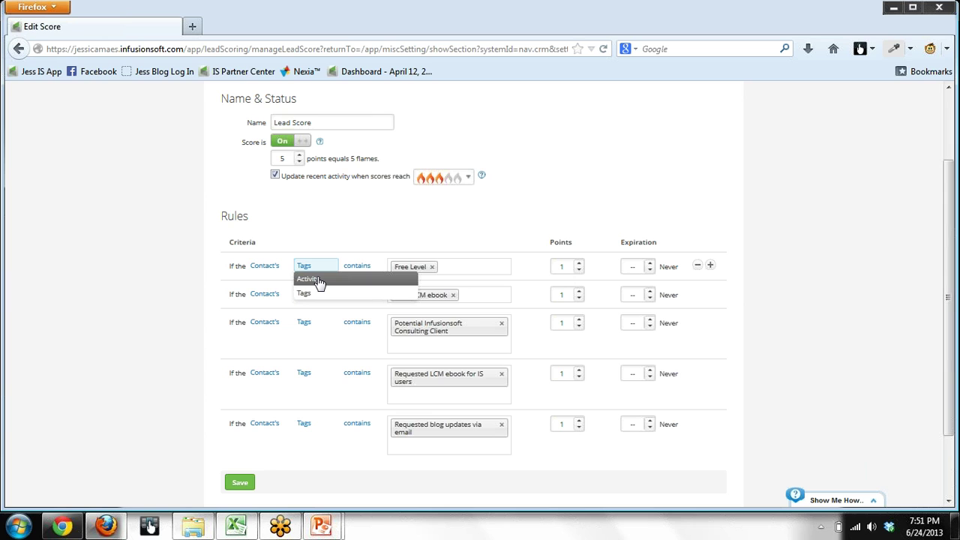
{"action": "left_click", "coordinate": [314, 294]}
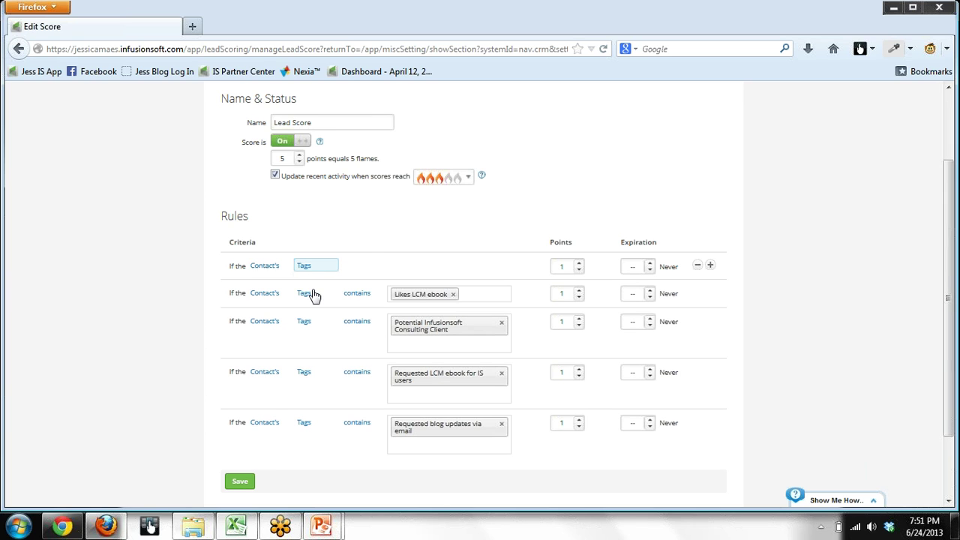
{"action": "left_click", "coordinate": [351, 278]}
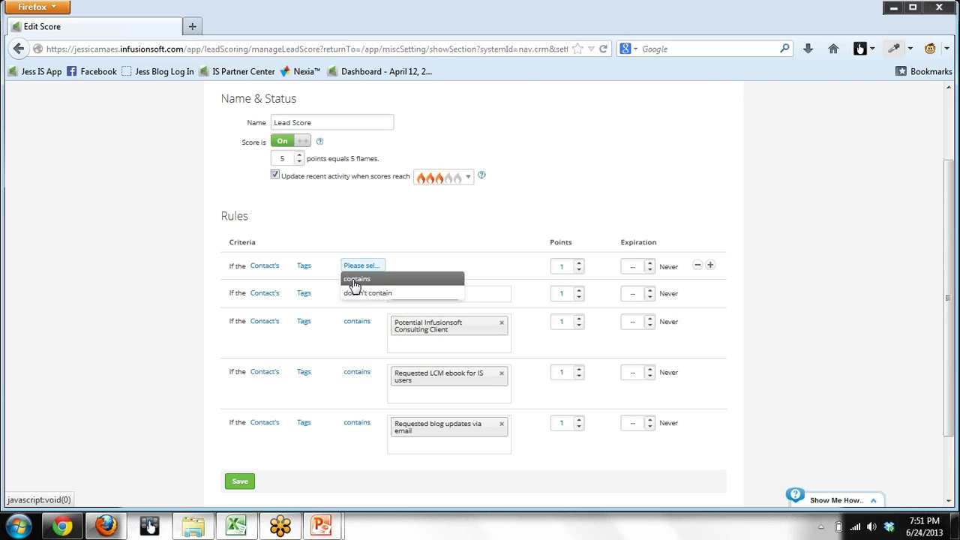
{"action": "left_click", "coordinate": [357, 285]}
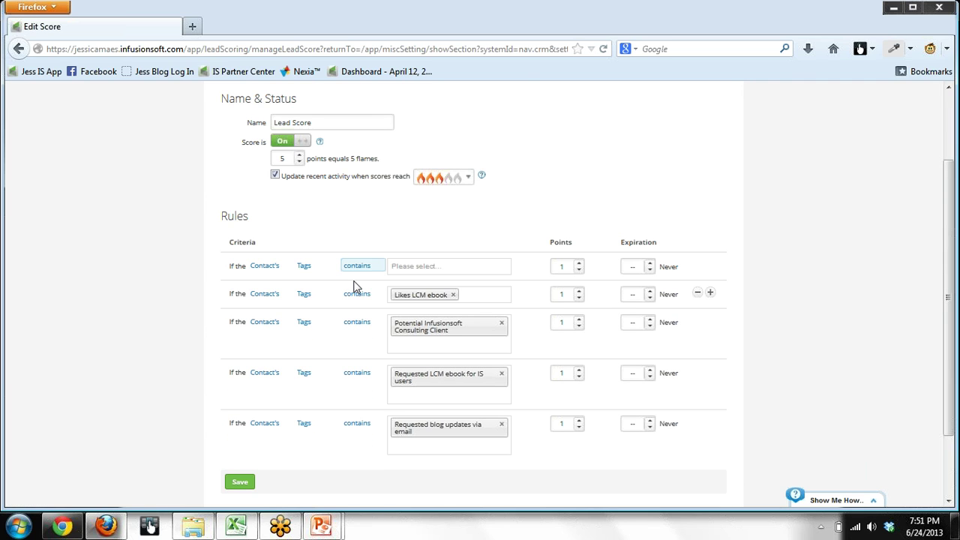
{"action": "left_click", "coordinate": [402, 267]}
{"action": "type", "text": "free leve"}
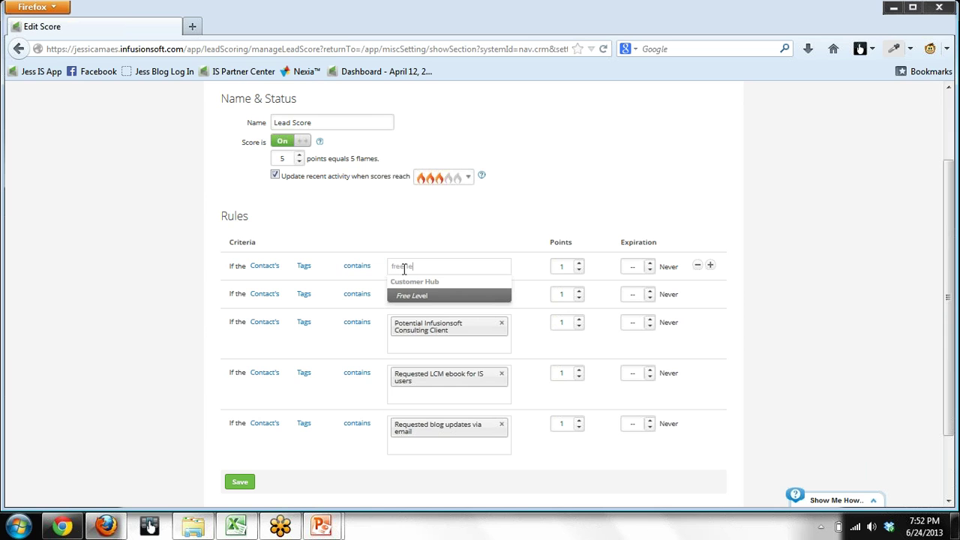
{"action": "left_click", "coordinate": [412, 297]}
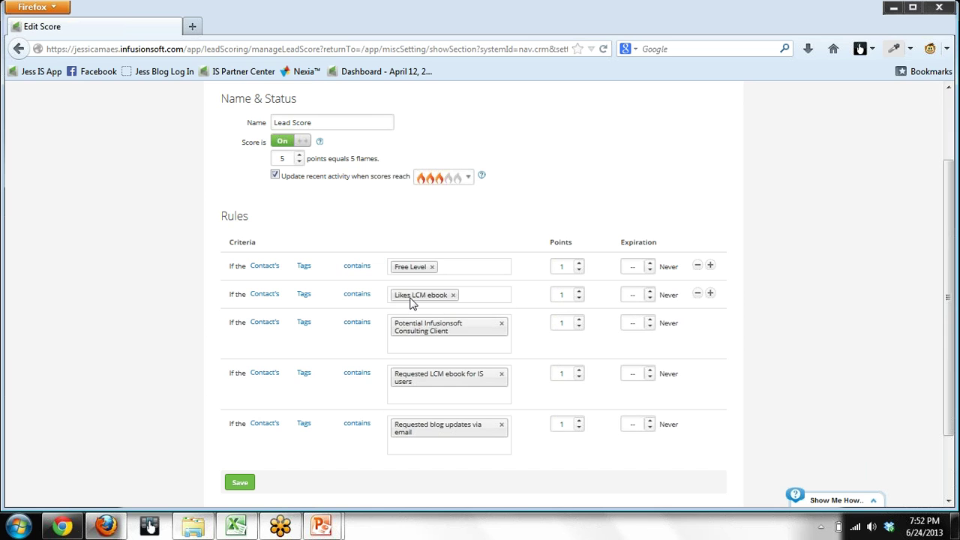
{"action": "left_click", "coordinate": [565, 267]}
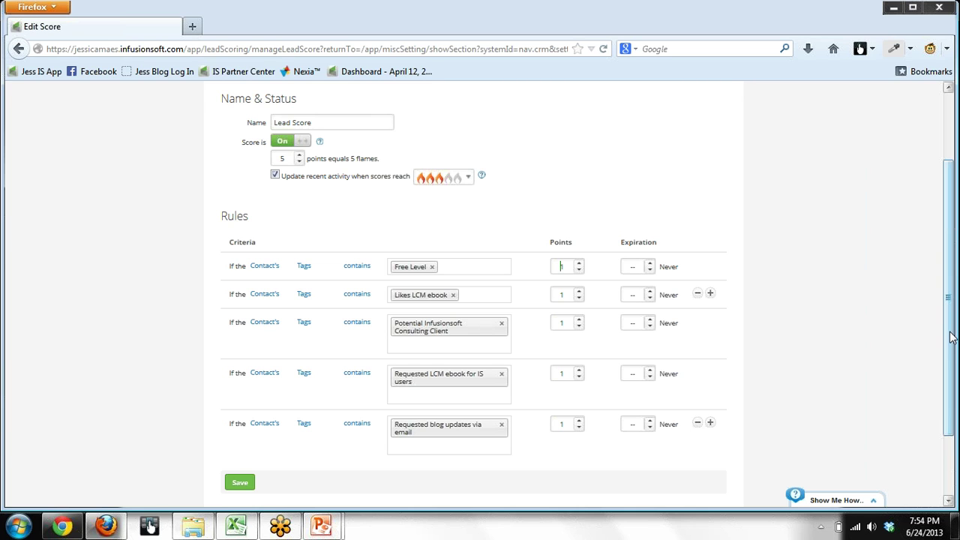
Step: Open the list of tags from the CRM settings
{"action": "left_click_drag", "start_coordinate": [951, 337], "coordinate": [521, 222]}
{"action": "mouse_move", "coordinate": [250, 94]}
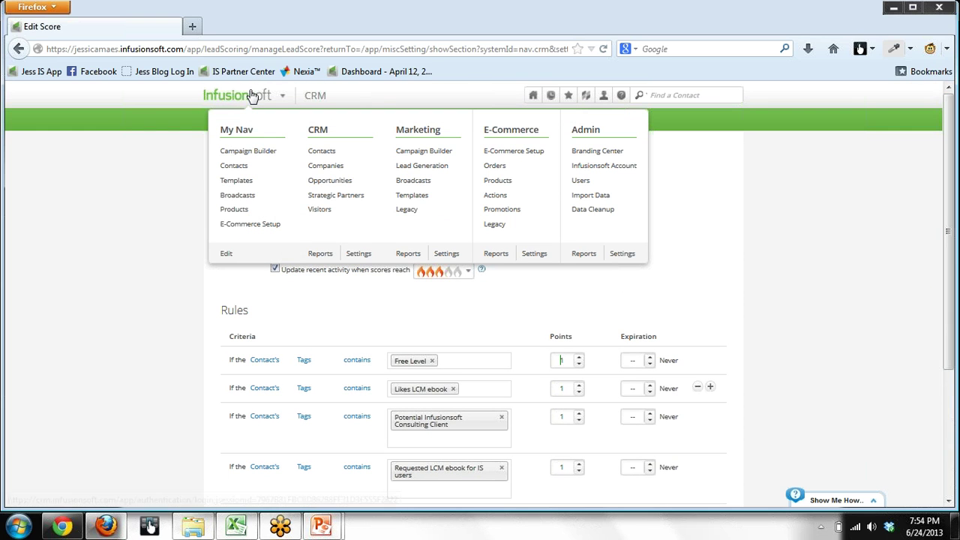
{"action": "left_click", "coordinate": [351, 258]}
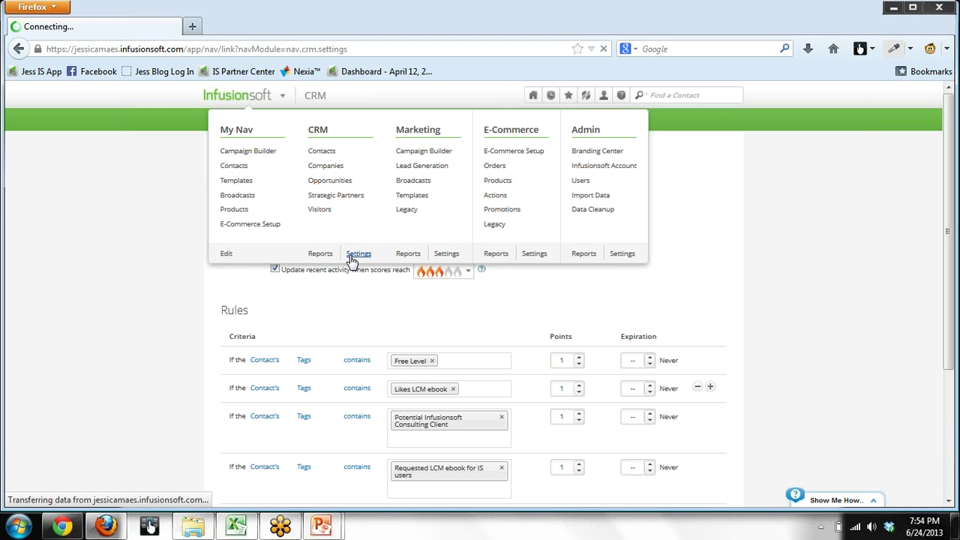
{"action": "left_click", "coordinate": [248, 249]}
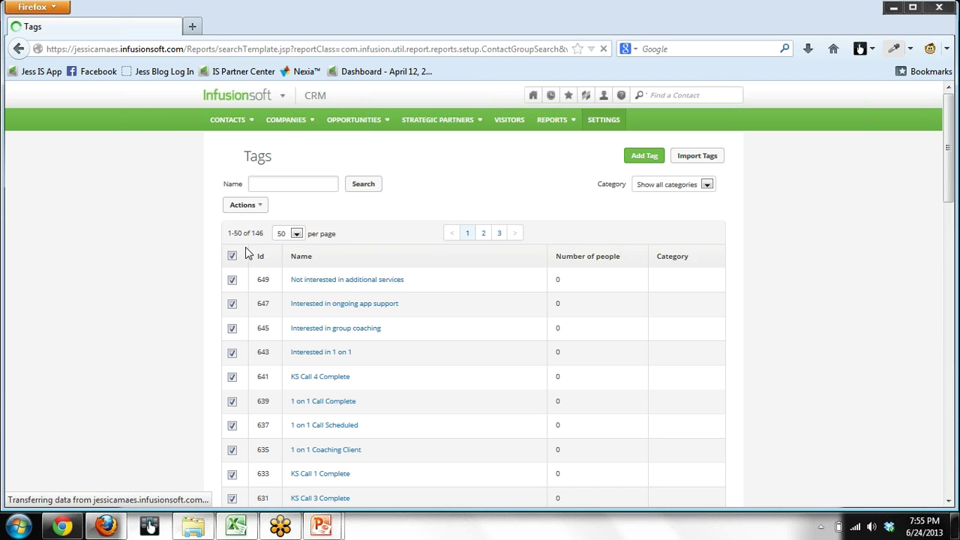
Step: Return to the CRM settings and reopen the lead score for editing
{"action": "mouse_move", "coordinate": [245, 105]}
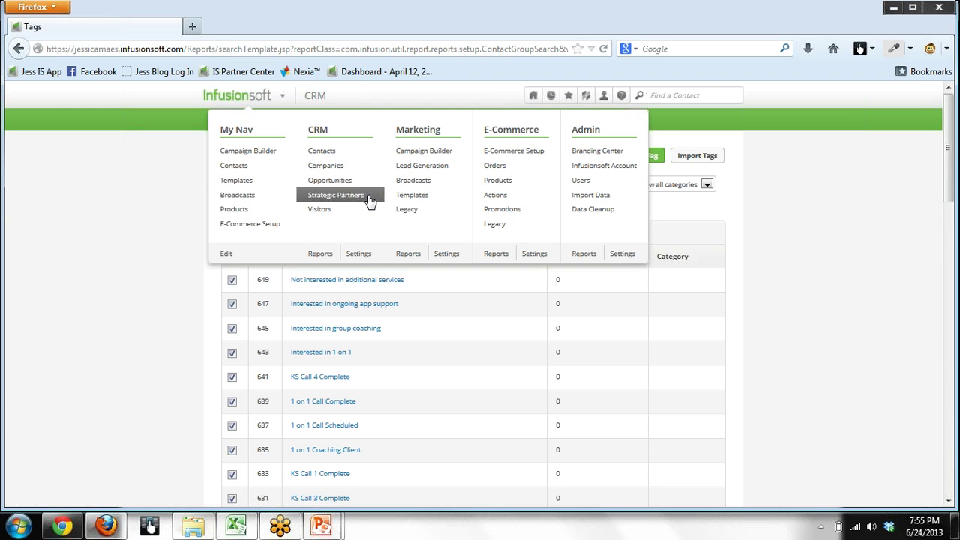
{"action": "left_click", "coordinate": [359, 255]}
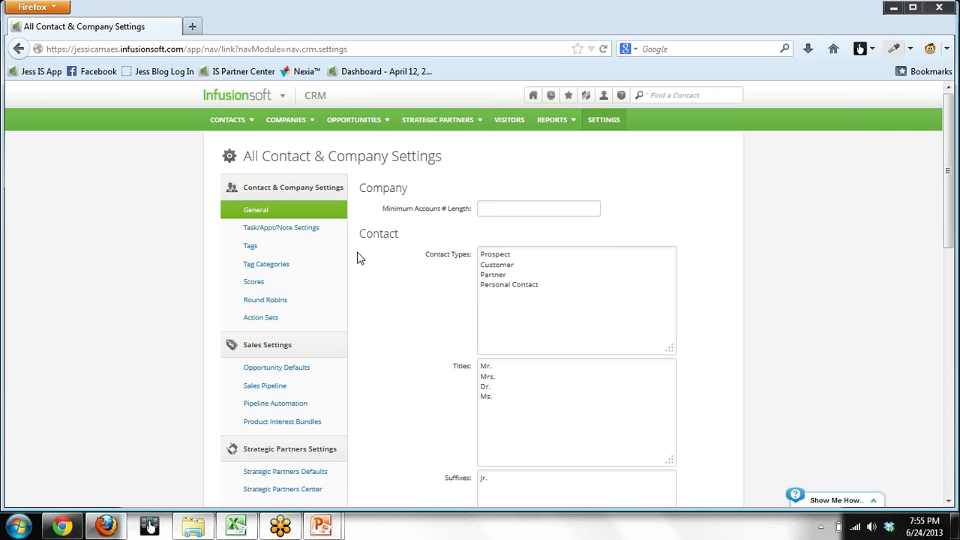
{"action": "left_click", "coordinate": [254, 282]}
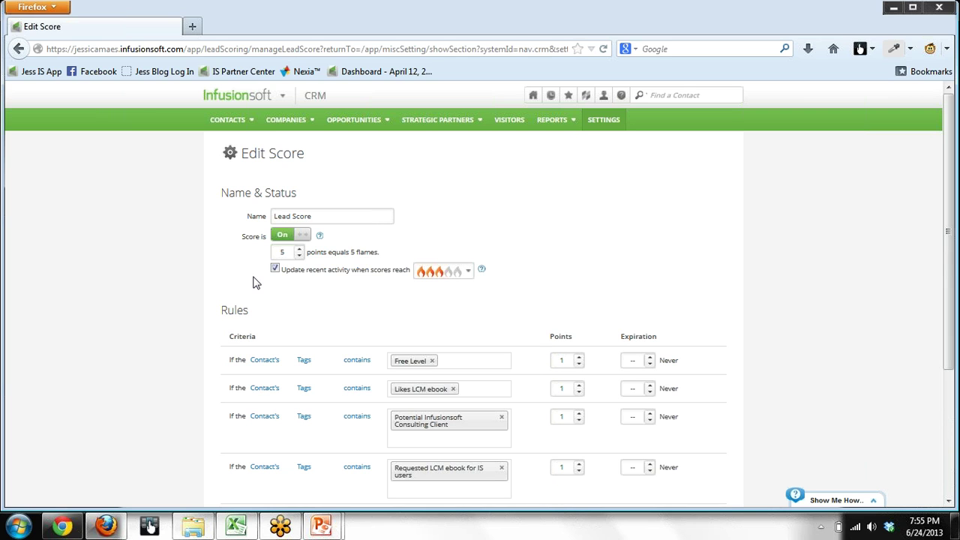
Step: Change the first rule's criterion to the contact's Activity contains, and list the activity types it can use
{"action": "left_click", "coordinate": [304, 361]}
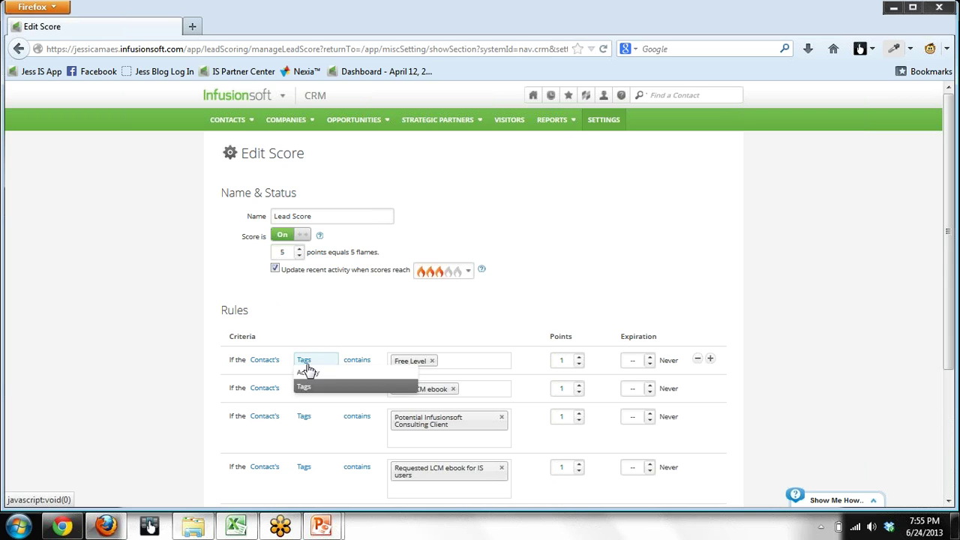
{"action": "left_click", "coordinate": [317, 374]}
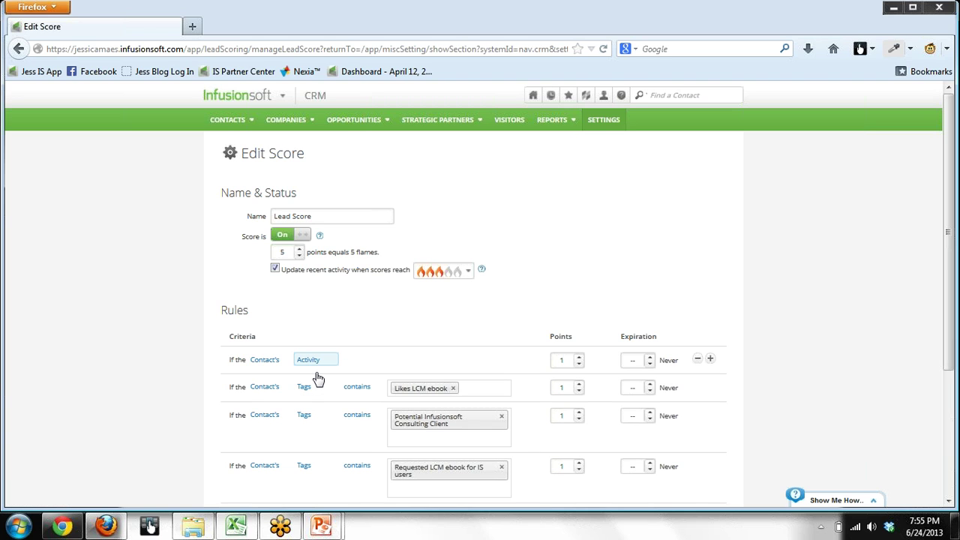
{"action": "left_click", "coordinate": [350, 363]}
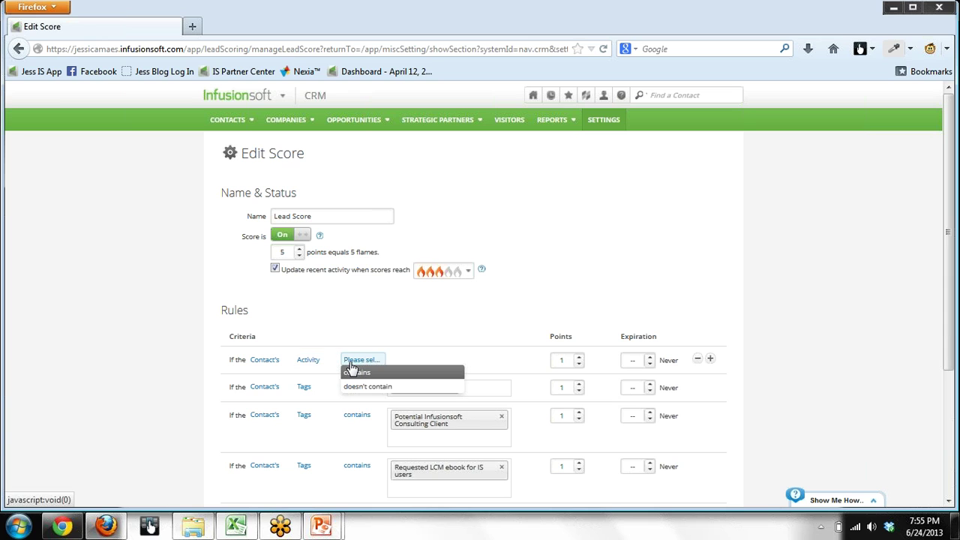
{"action": "left_click", "coordinate": [357, 375]}
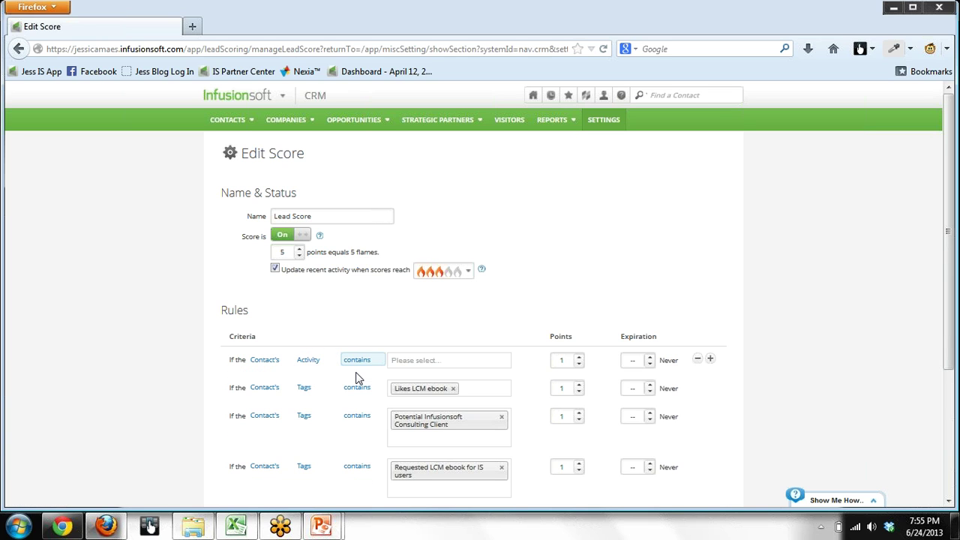
{"action": "left_click", "coordinate": [404, 361]}
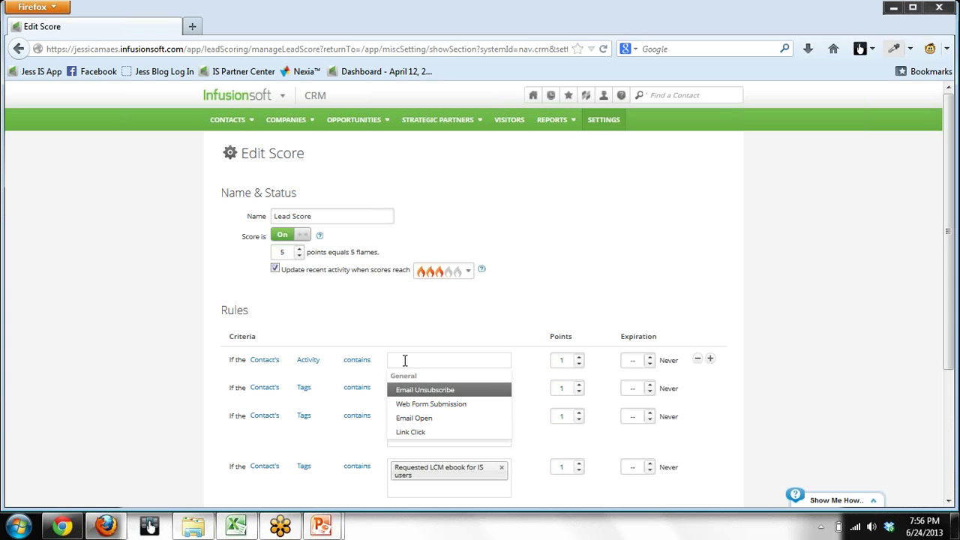
Step: Set the first rule back to the contact's Tags contains, and pick the Free Level tag from the Customer Hub category
{"action": "left_click", "coordinate": [318, 363]}
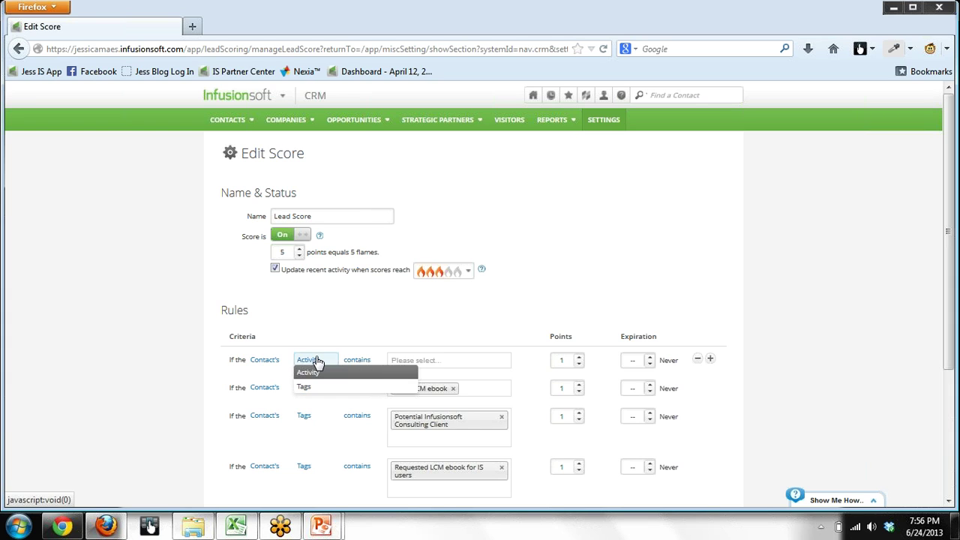
{"action": "left_click", "coordinate": [306, 387]}
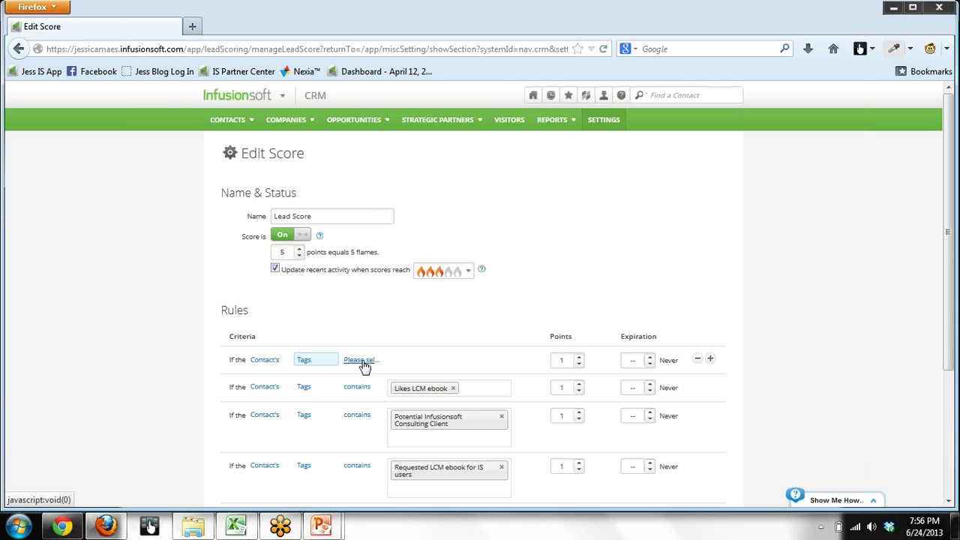
{"action": "left_click", "coordinate": [363, 361]}
{"action": "left_click", "coordinate": [364, 375]}
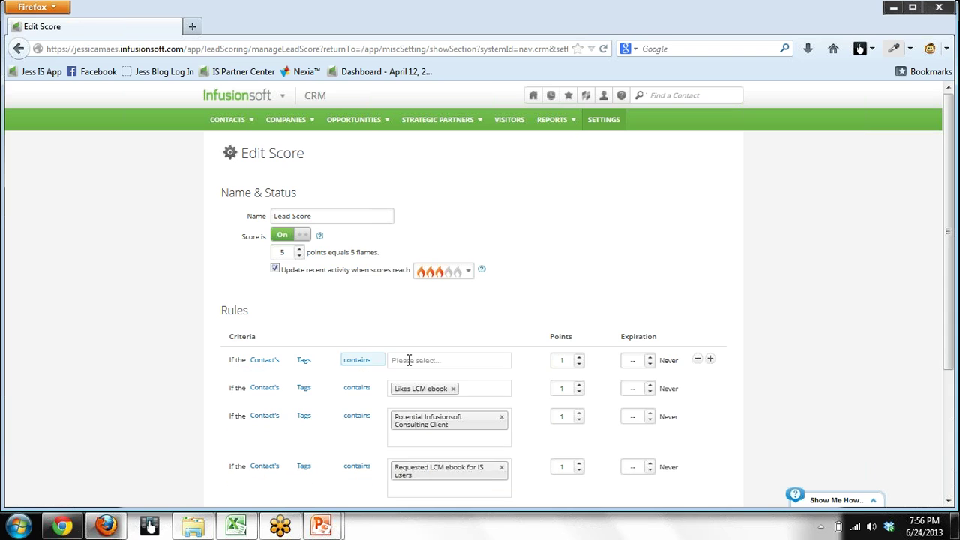
{"action": "left_click", "coordinate": [409, 360]}
{"action": "type", "text": "free"}
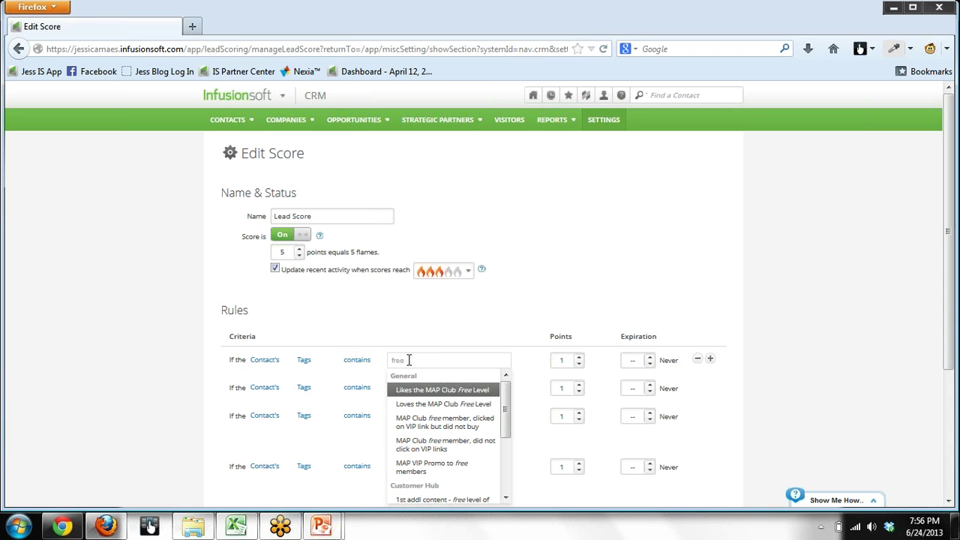
{"action": "type", "text": " love"}
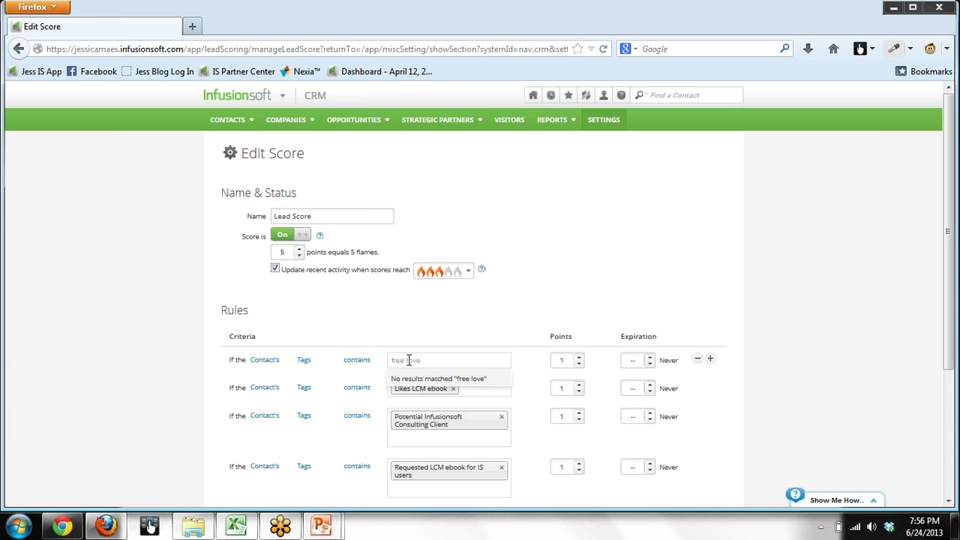
{"action": "key", "text": "BackSpace"}
{"action": "key", "text": "BackSpace"}
{"action": "key", "text": "BackSpace"}
{"action": "key", "text": "BackSpace"}
{"action": "type", "text": "level"}
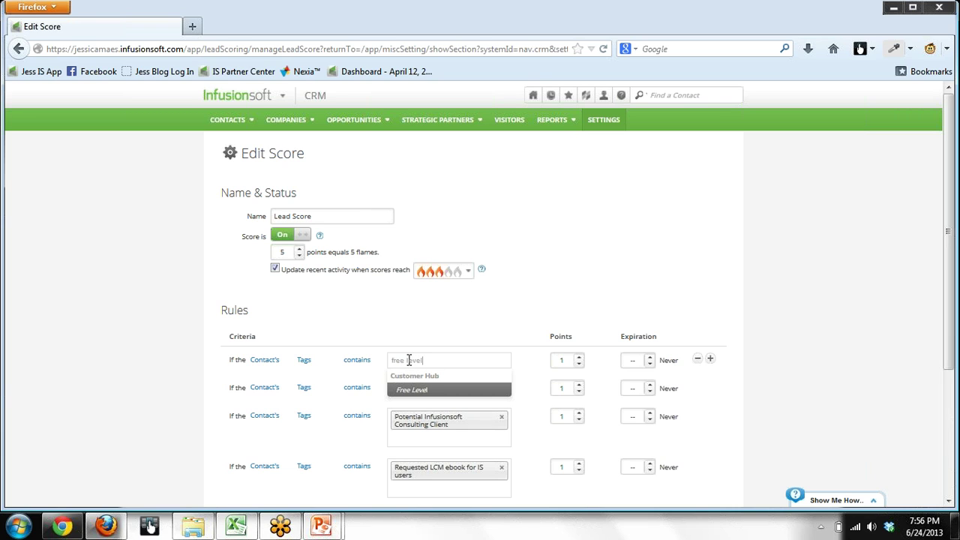
{"action": "left_click", "coordinate": [417, 390]}
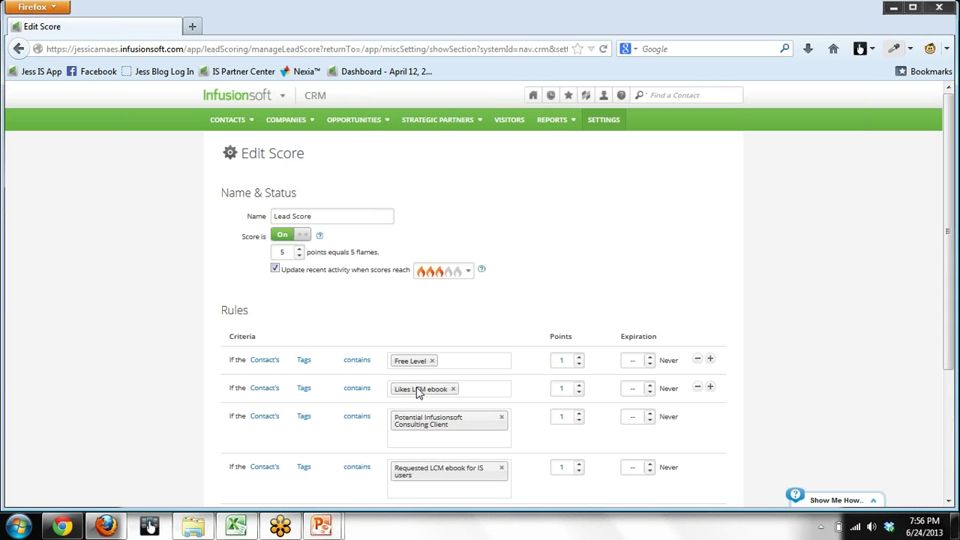